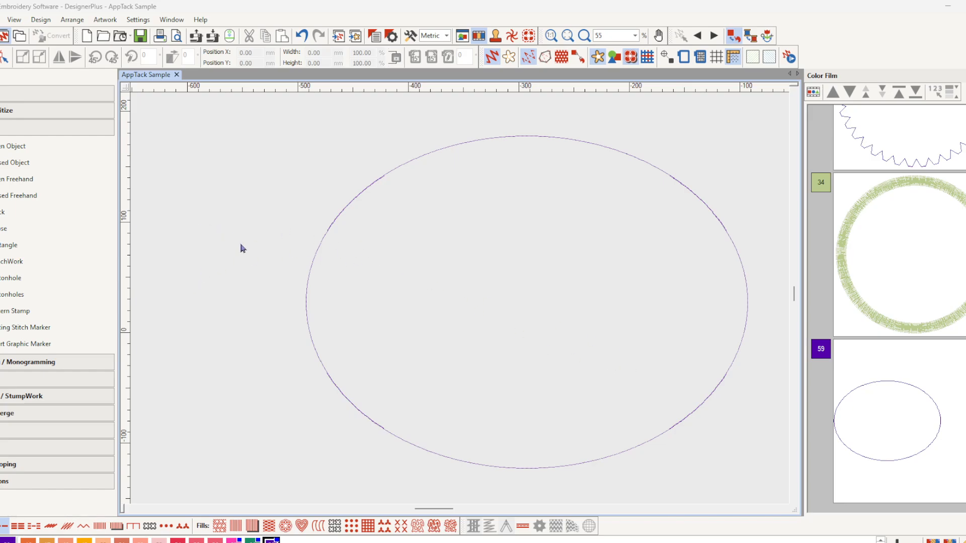
# Draw a circle about 202 mm in diameter beside the large ellipse and delete it again.
pyautogui.click(7, 229)
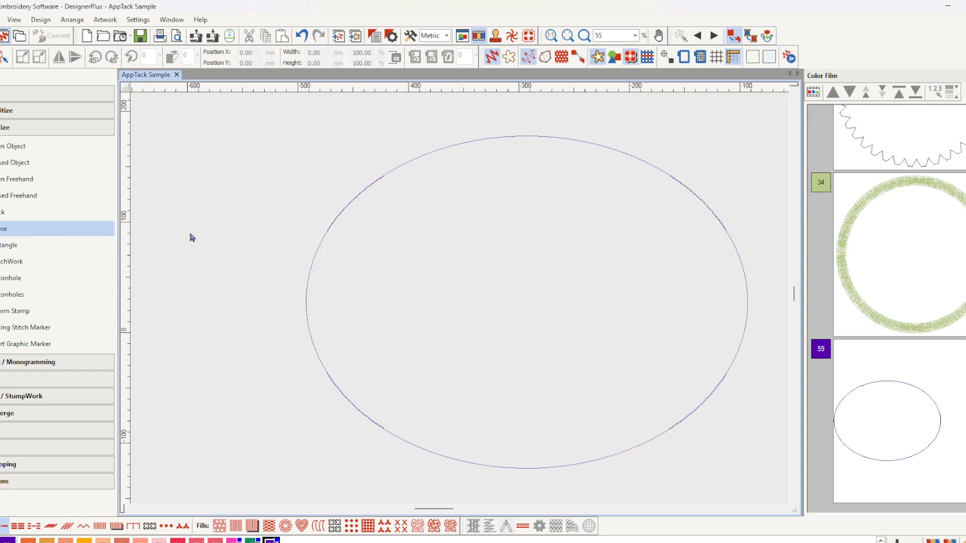
pyautogui.click(161, 225)
pyautogui.click(274, 237)
pyautogui.click(270, 235)
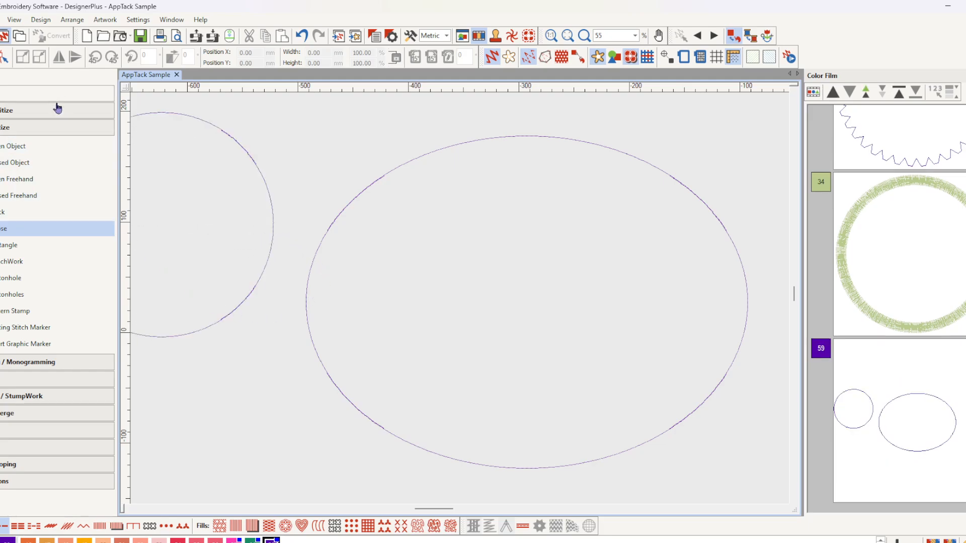
pyautogui.click(274, 208)
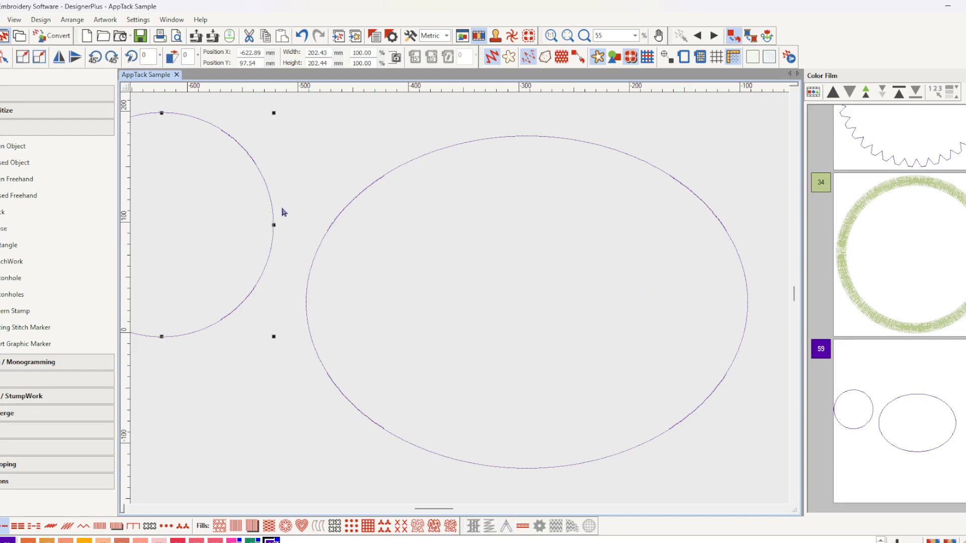
pyautogui.press('Delete')
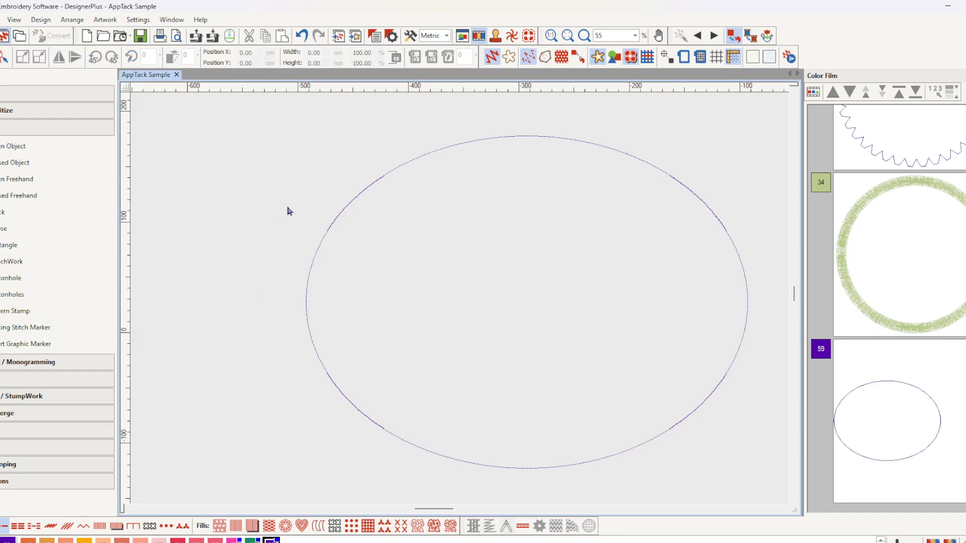
# Switch the measurement units to U.S. and resize the large ellipse to 4 in wide by 3 in high, without locked proportions.
pyautogui.click(655, 170)
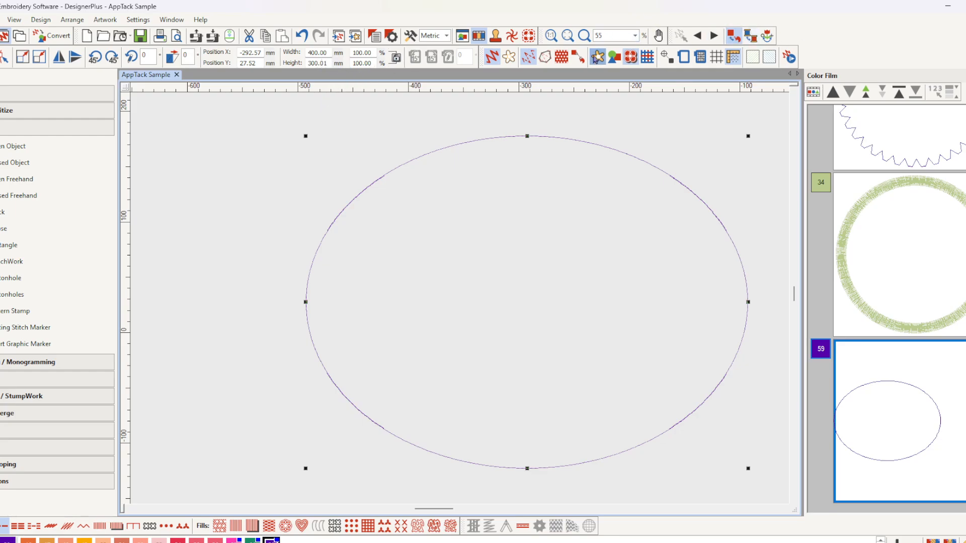
pyautogui.click(446, 36)
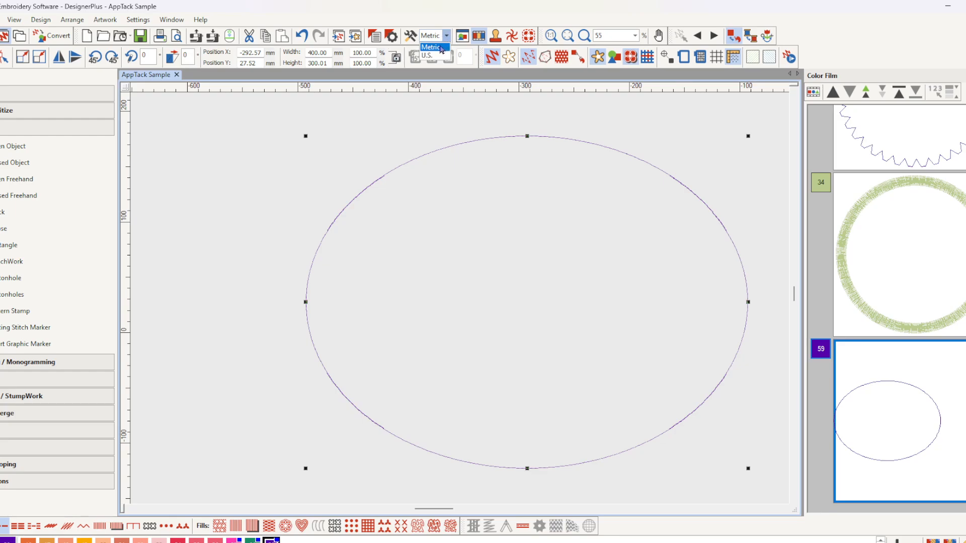
pyautogui.click(433, 59)
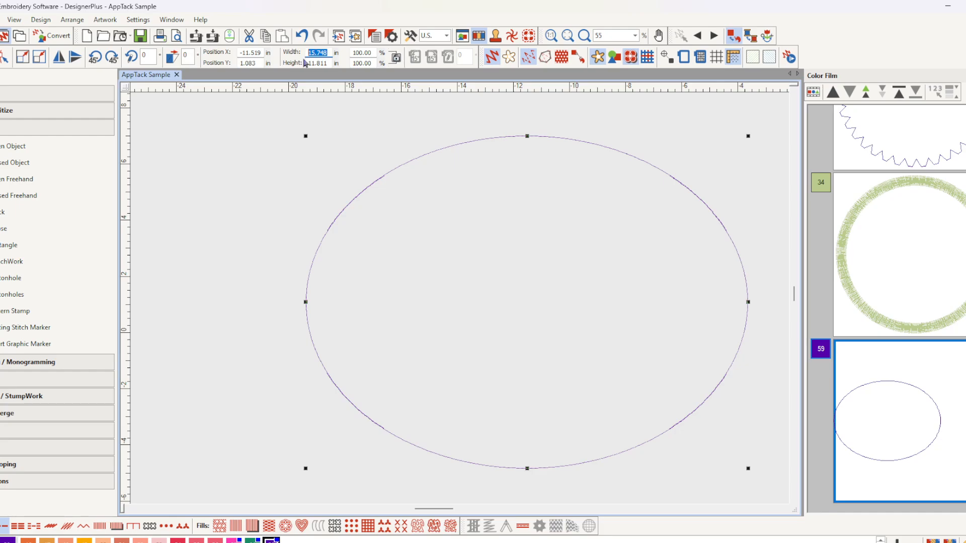
pyautogui.write('4')
pyautogui.click(329, 64)
pyautogui.click(397, 58)
pyautogui.click(310, 52)
pyautogui.write('4')
pyautogui.click(326, 64)
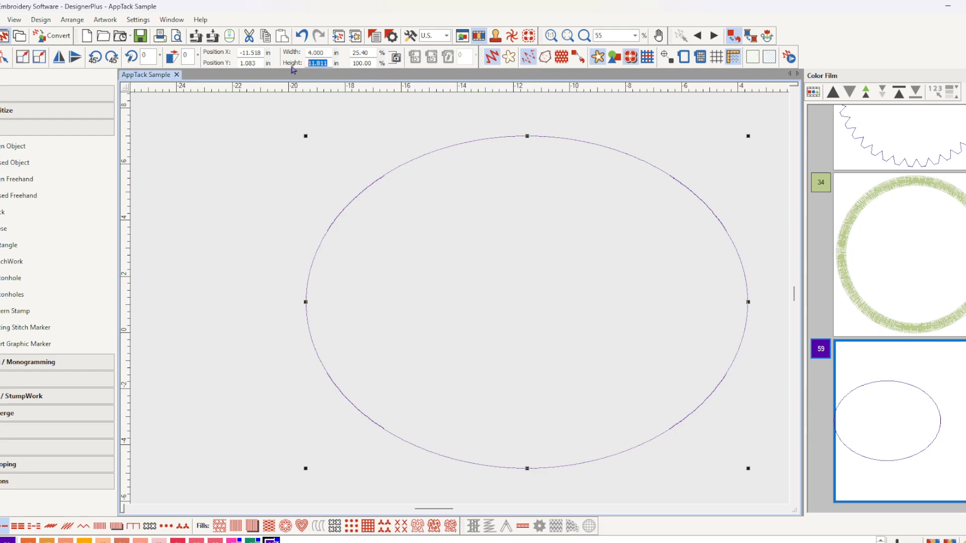
pyautogui.write('3')
pyautogui.press('Return')
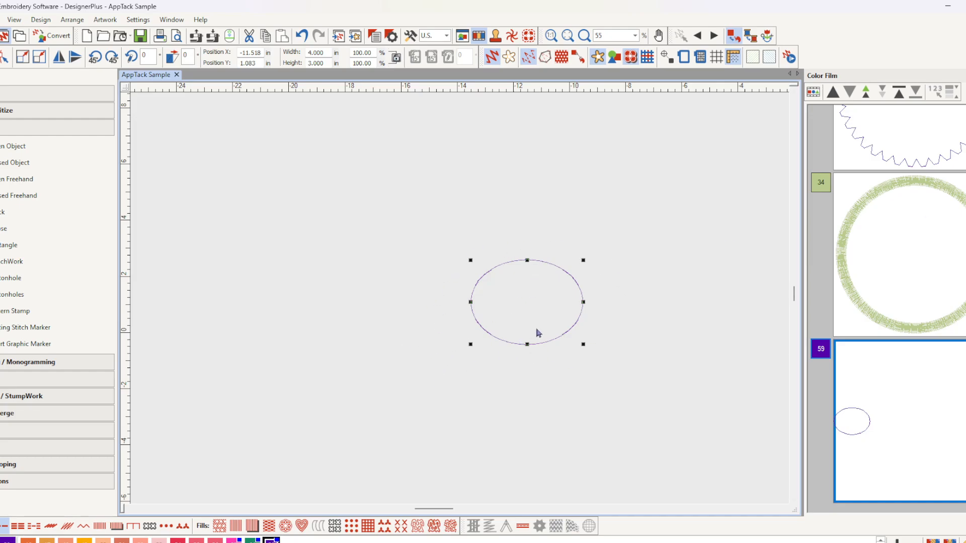
# Set the ellipse's single outline stitch length to 2.5 mm in its object properties.
pyautogui.click(372, 38)
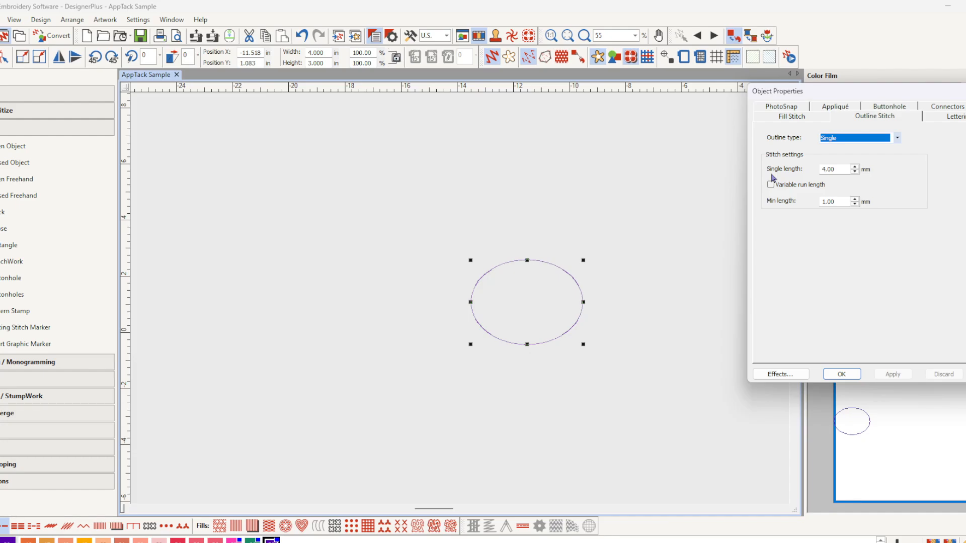
pyautogui.doubleClick(829, 169)
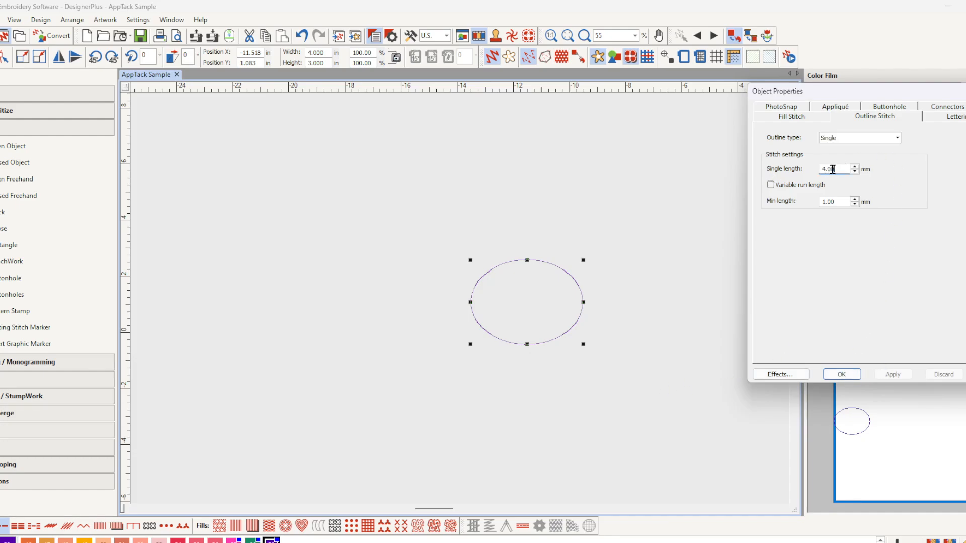
pyautogui.write('2.5')
pyautogui.click(899, 378)
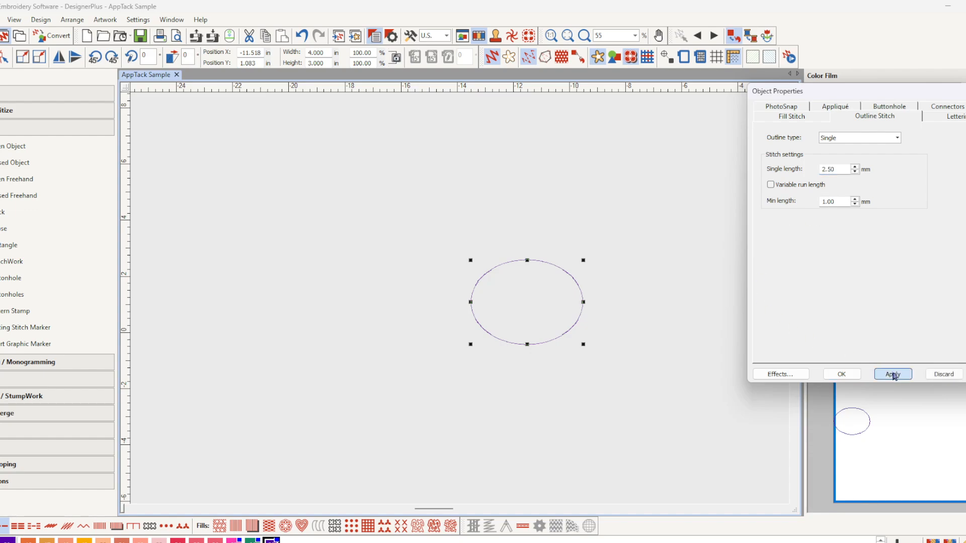
pyautogui.click(855, 374)
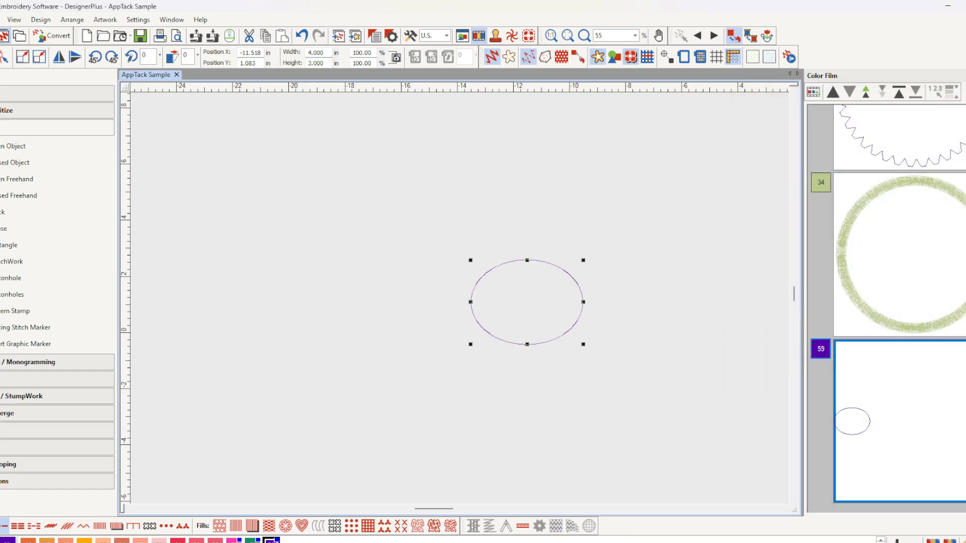
# Convert the ellipse outline to appliqué and switch the measurement units to Metric.
pyautogui.click(7, 127)
pyautogui.click(4, 127)
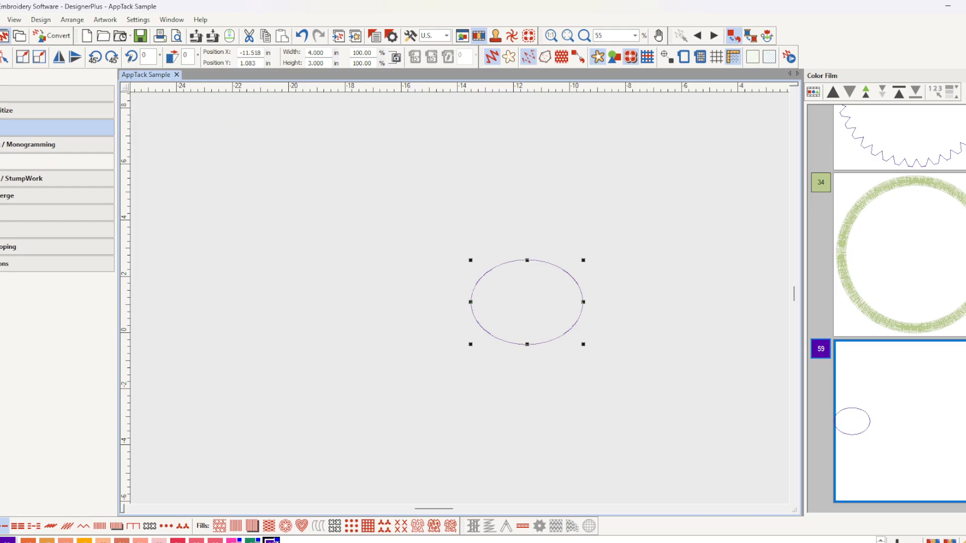
pyautogui.click(22, 161)
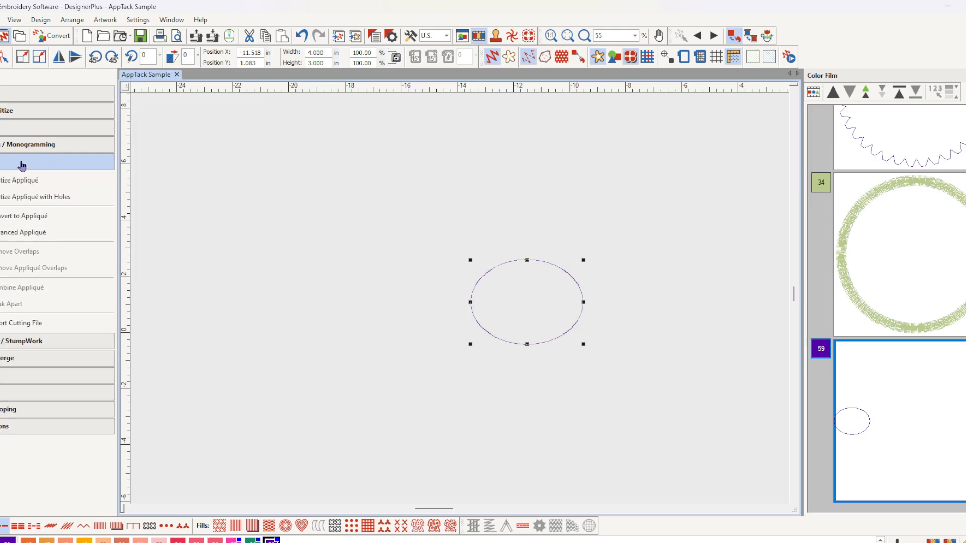
pyautogui.click(21, 220)
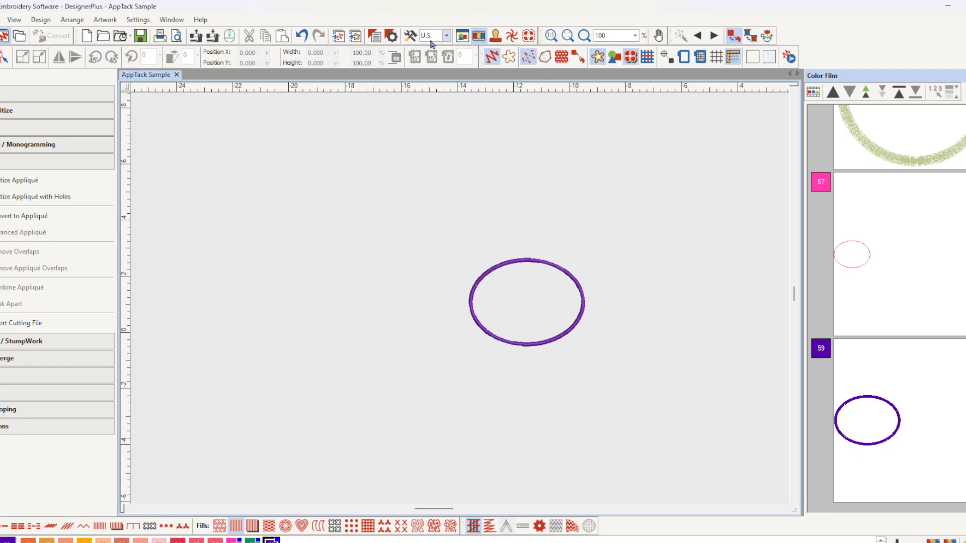
pyautogui.click(446, 36)
pyautogui.click(435, 47)
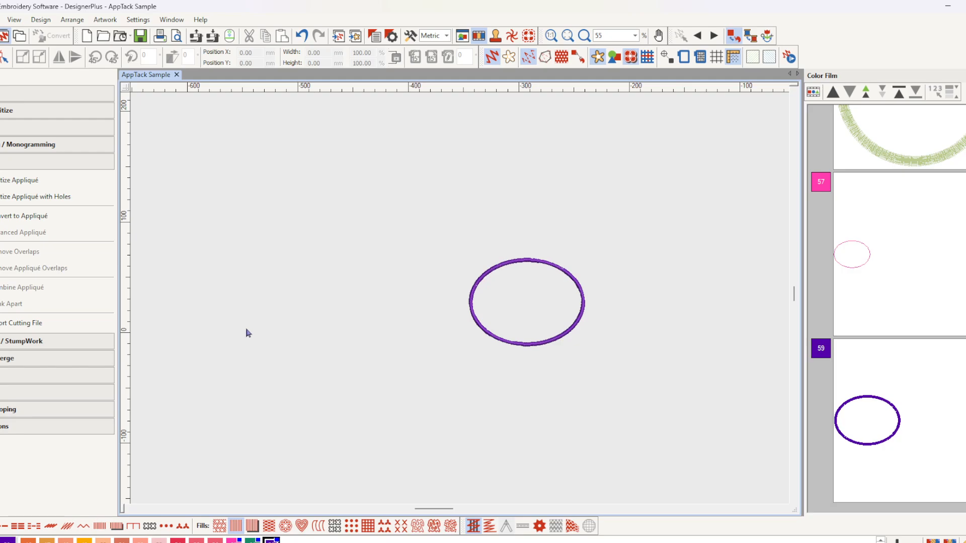
# Set the ellipse appliqué's guideline stitch length to 4 mm and its cover stitch width to 5 mm.
pyautogui.click(941, 308)
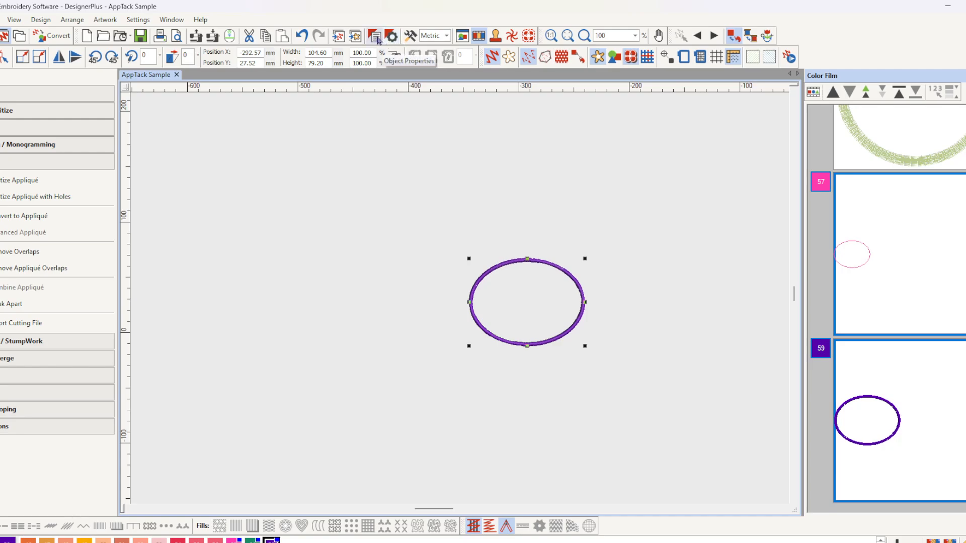
pyautogui.rightClick(920, 386)
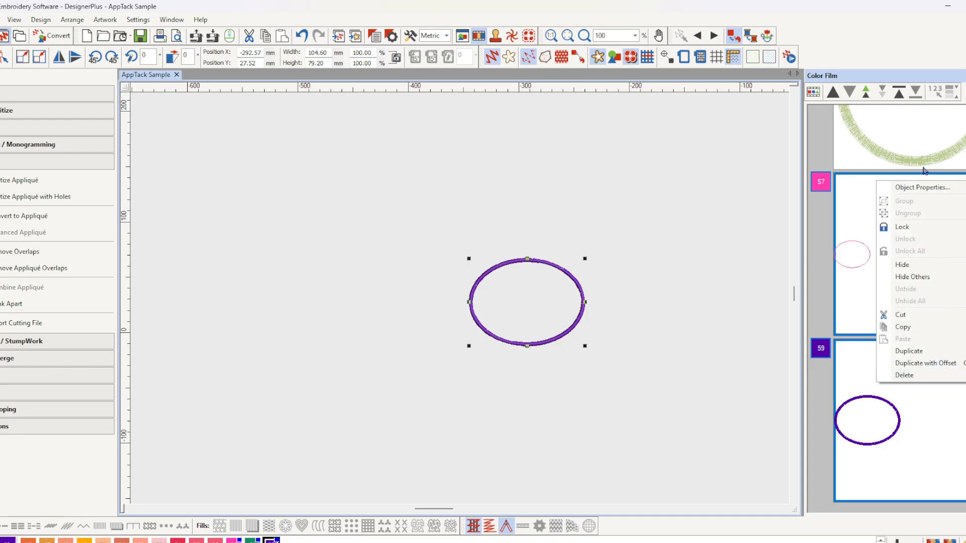
pyautogui.click(938, 188)
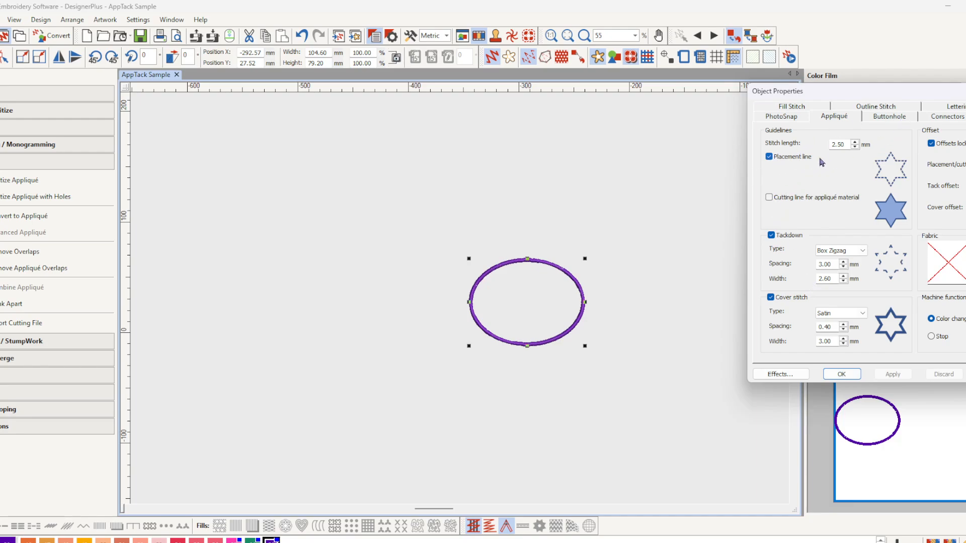
pyautogui.moveTo(849, 144); pyautogui.dragTo(827, 144)
pyautogui.write('4')
pyautogui.click(832, 340)
pyautogui.moveTo(833, 341); pyautogui.dragTo(815, 339)
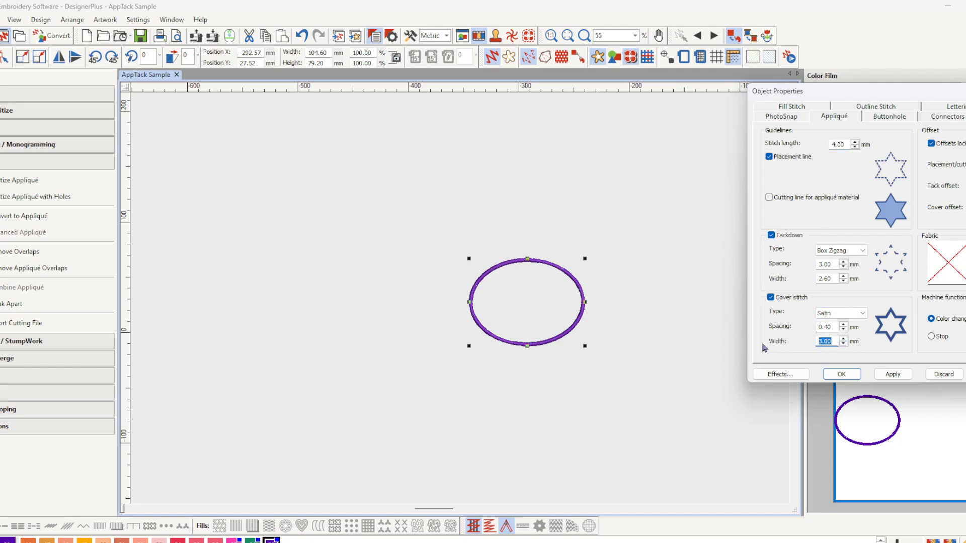
pyautogui.write('5')
pyautogui.click(893, 374)
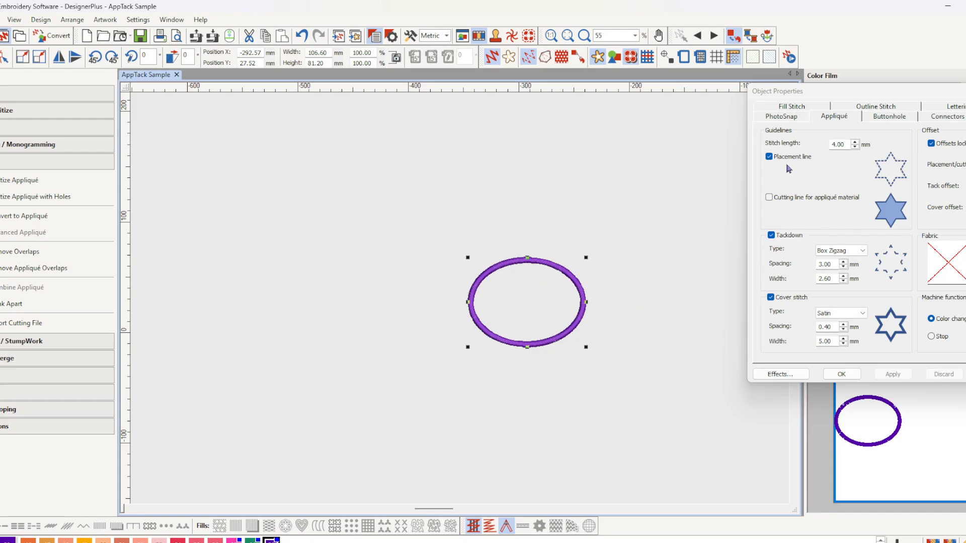
pyautogui.click(963, 91)
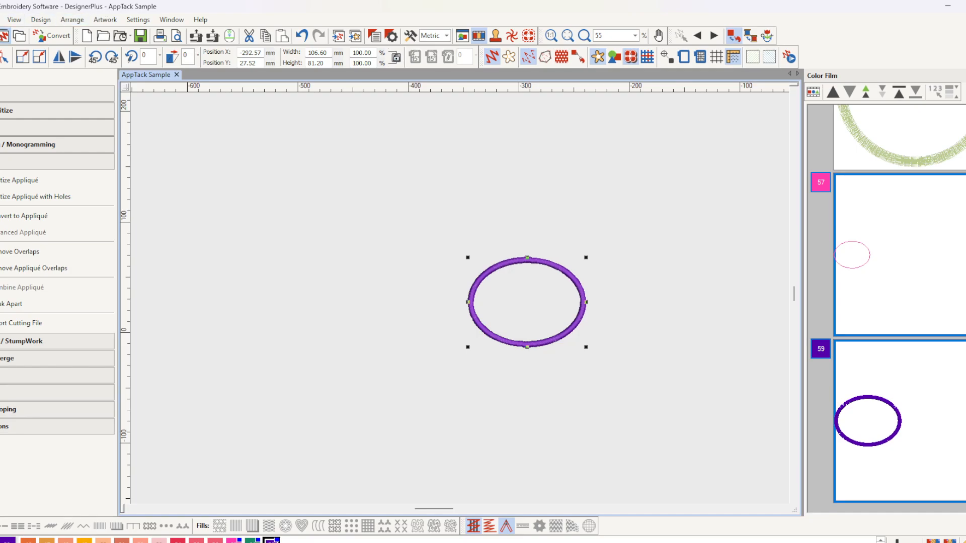
# Switch to artwork mode and draw a rectangle about 5 by 3.1 in beside the purple ellipse.
pyautogui.click(0, 36)
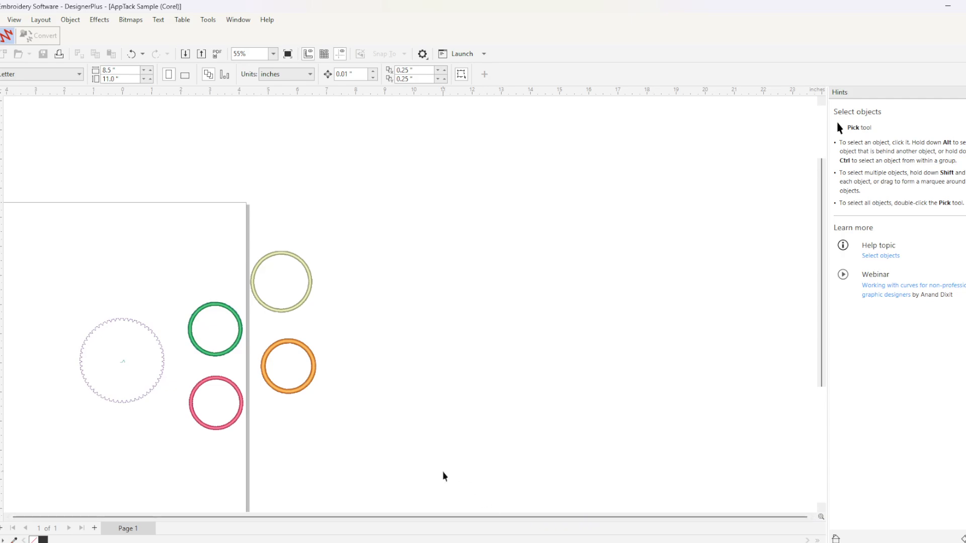
pyautogui.press('F4')
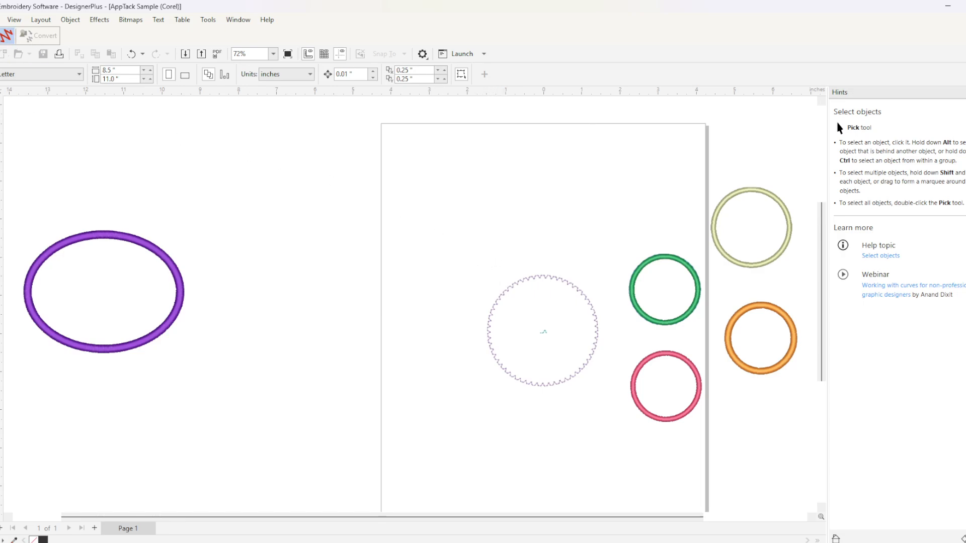
pyautogui.click(0, 133)
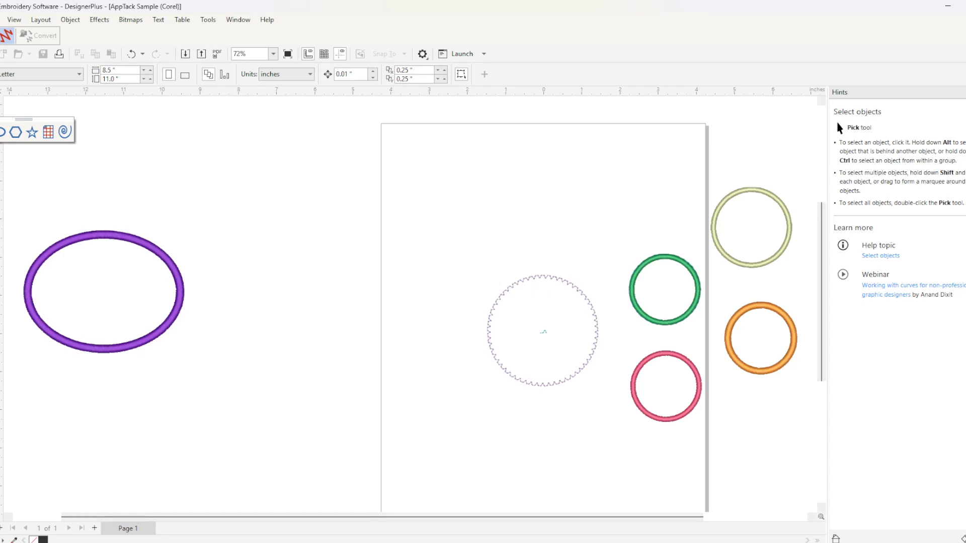
pyautogui.click(0, 132)
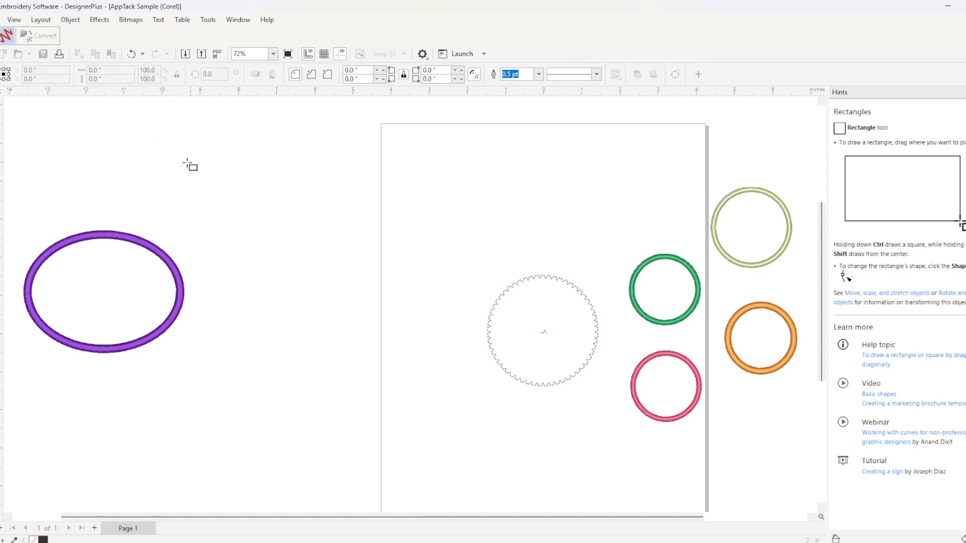
pyautogui.moveTo(184, 139)
pyautogui.mouseDown()
pyautogui.moveTo(362, 150)
pyautogui.moveTo(377, 257)
pyautogui.mouseUp()
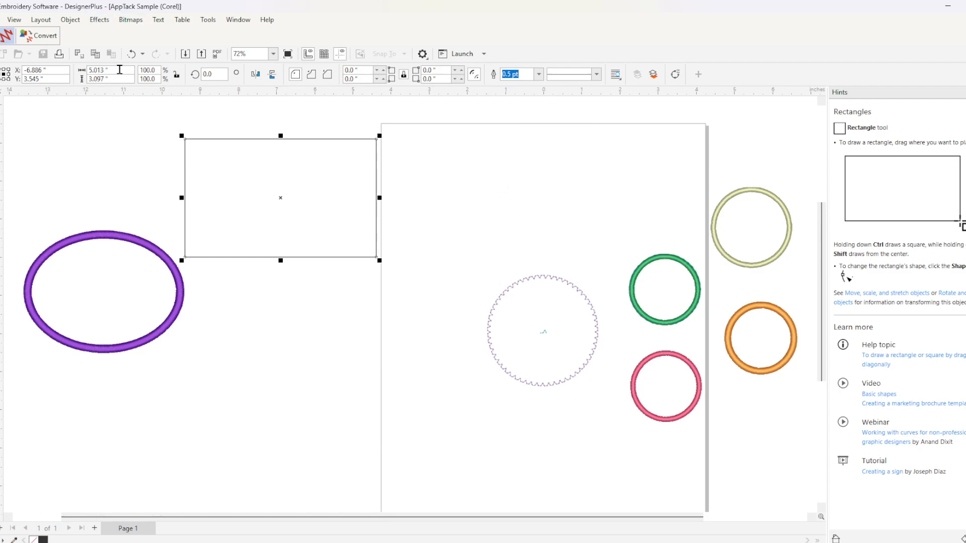
# Resize the new rectangle to 4 in wide by 3 in high.
pyautogui.moveTo(120, 70); pyautogui.dragTo(39, 80)
pyautogui.write('4')
pyautogui.moveTo(113, 79); pyautogui.dragTo(87, 79)
pyautogui.write('3')
pyautogui.press('Return')
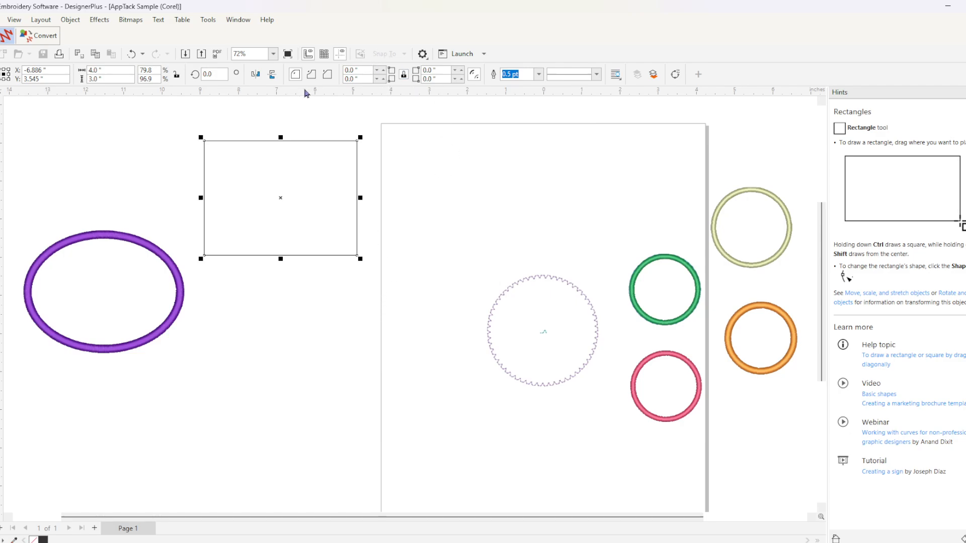
# Round all four corners of the rectangle with a 0.25 in radius.
pyautogui.click(363, 71)
pyautogui.press('BackSpace')
pyautogui.press('Return')
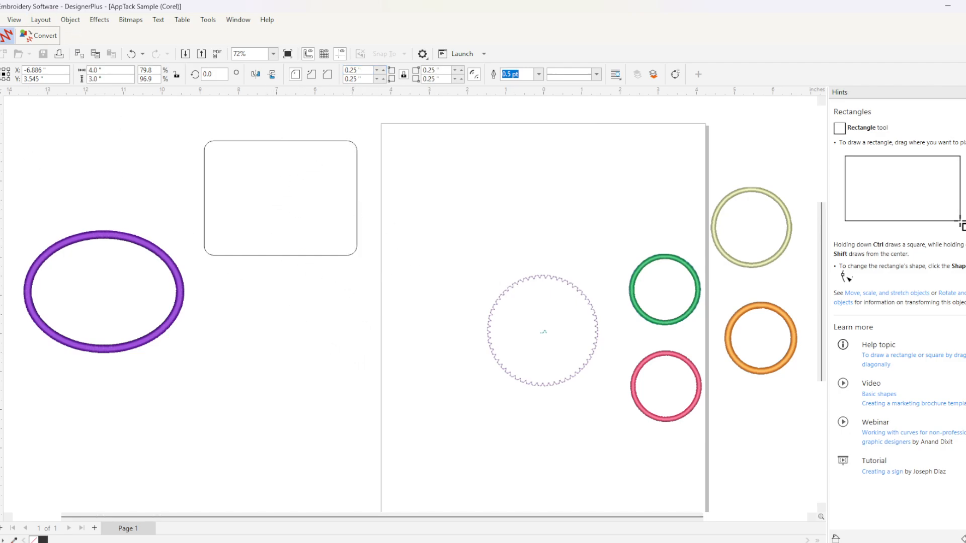
# Convert the rounded rectangle from artwork to embroidery and turn its outline into appliqué.
pyautogui.press('space')
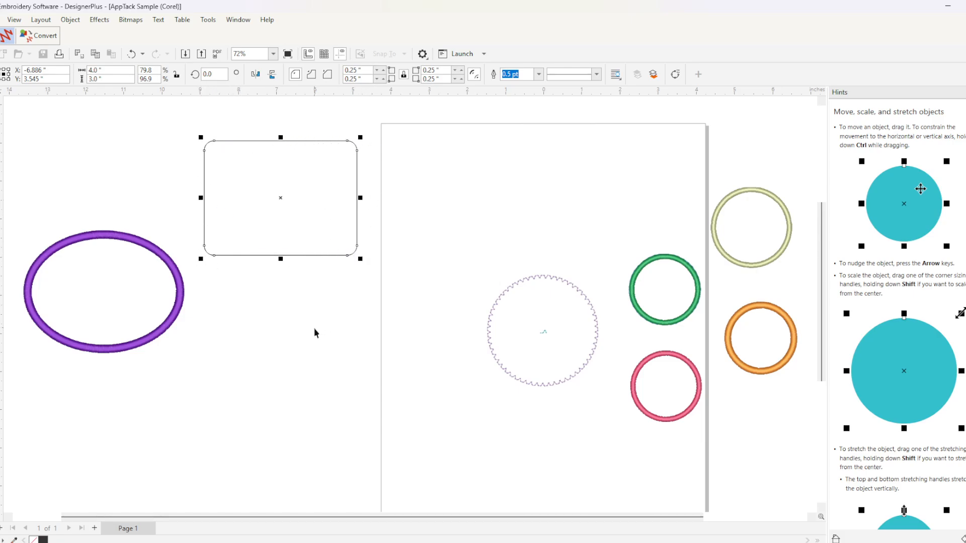
pyautogui.click(42, 36)
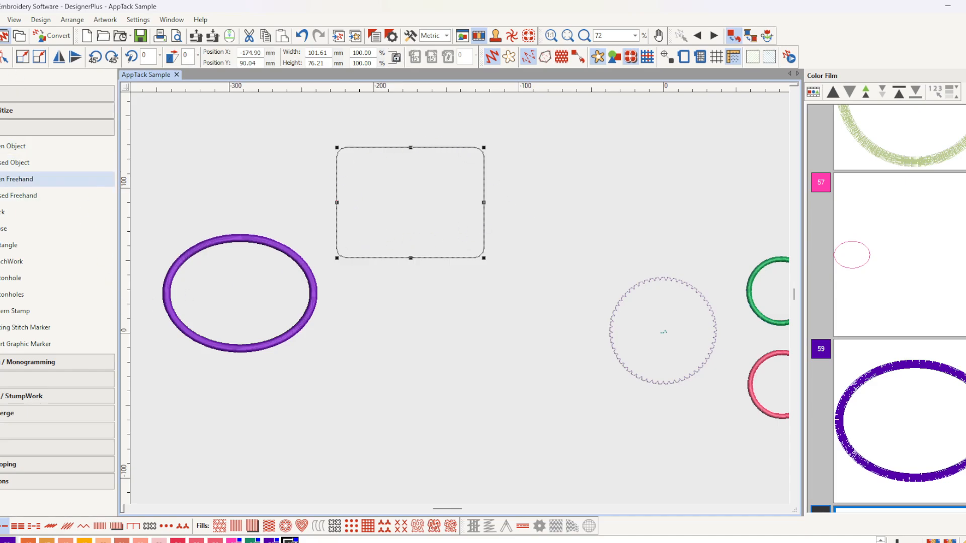
pyautogui.click(56, 127)
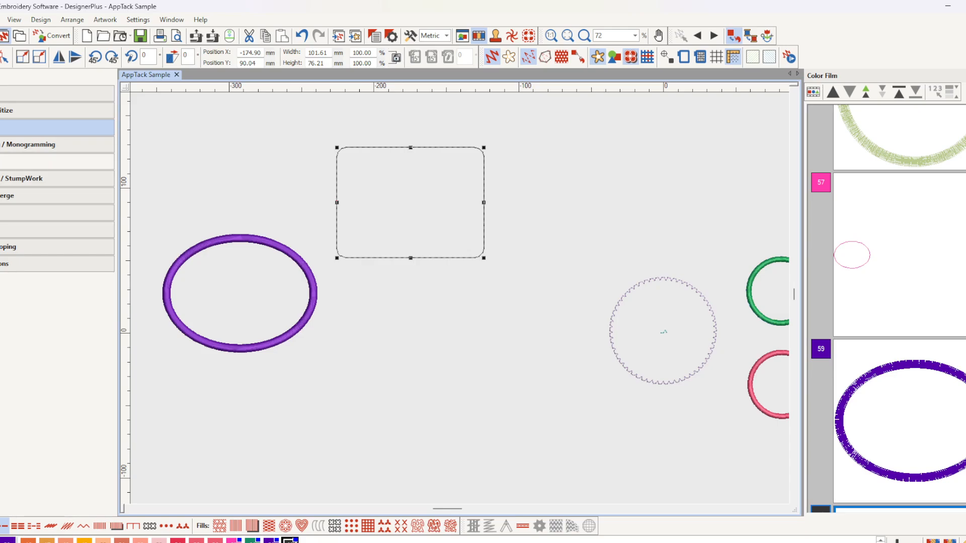
pyautogui.click(55, 162)
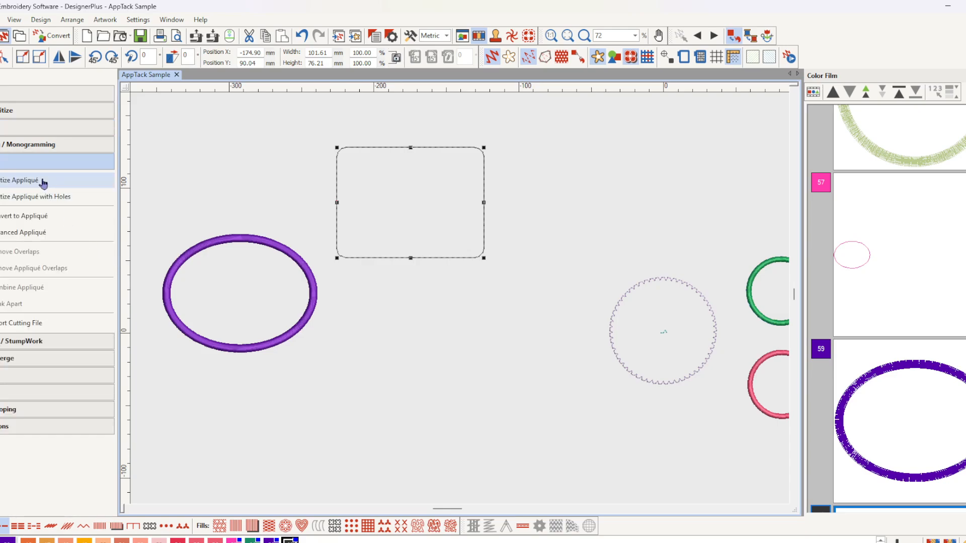
pyautogui.click(34, 219)
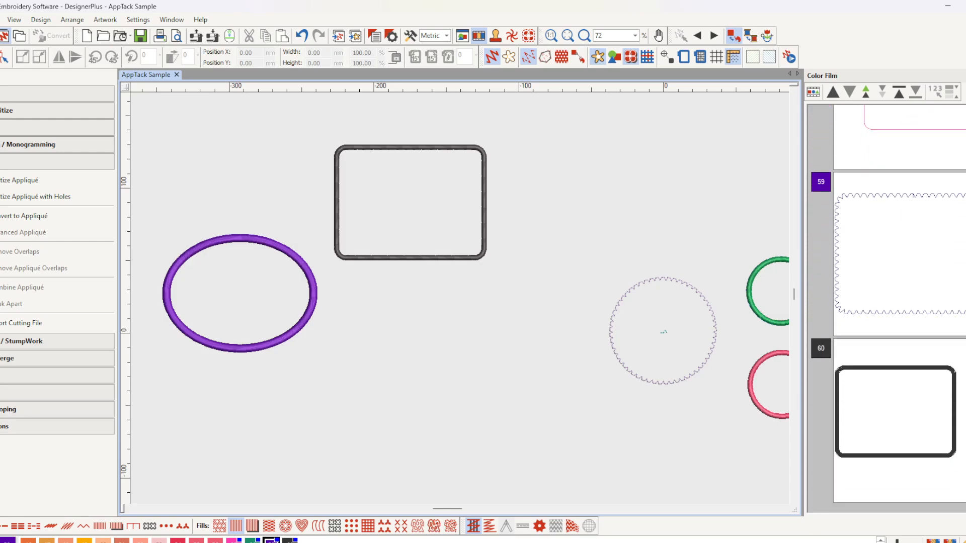
pyautogui.scroll(4, 900, 308)
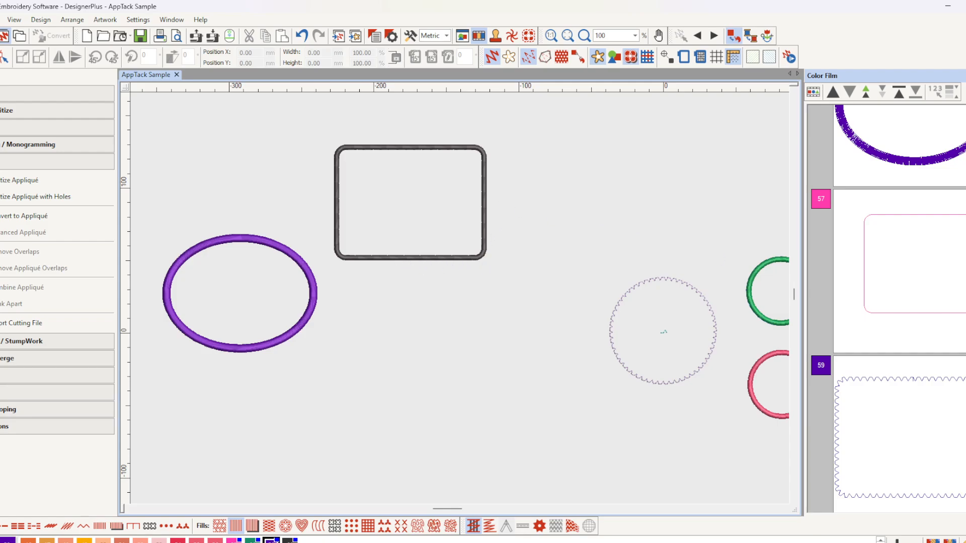
pyautogui.scroll(-3, 918, 352)
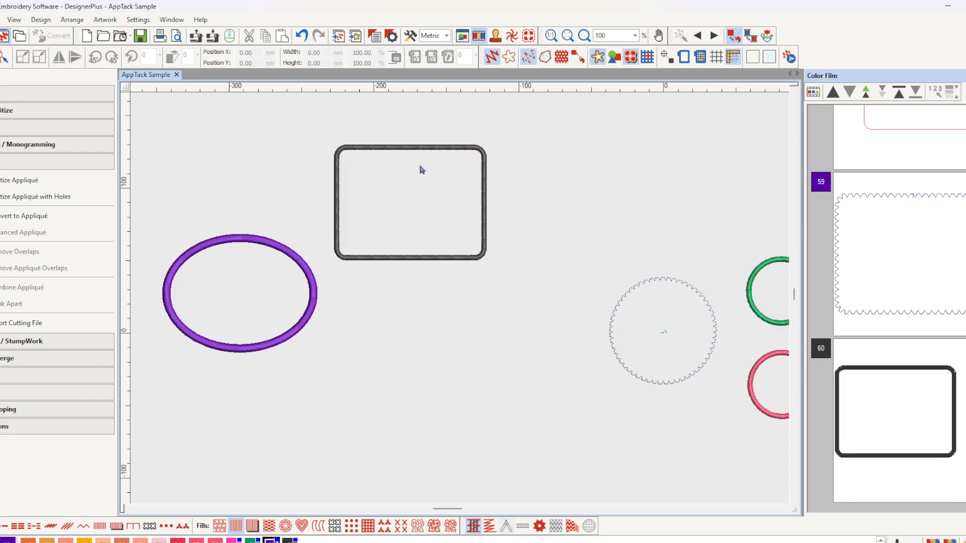